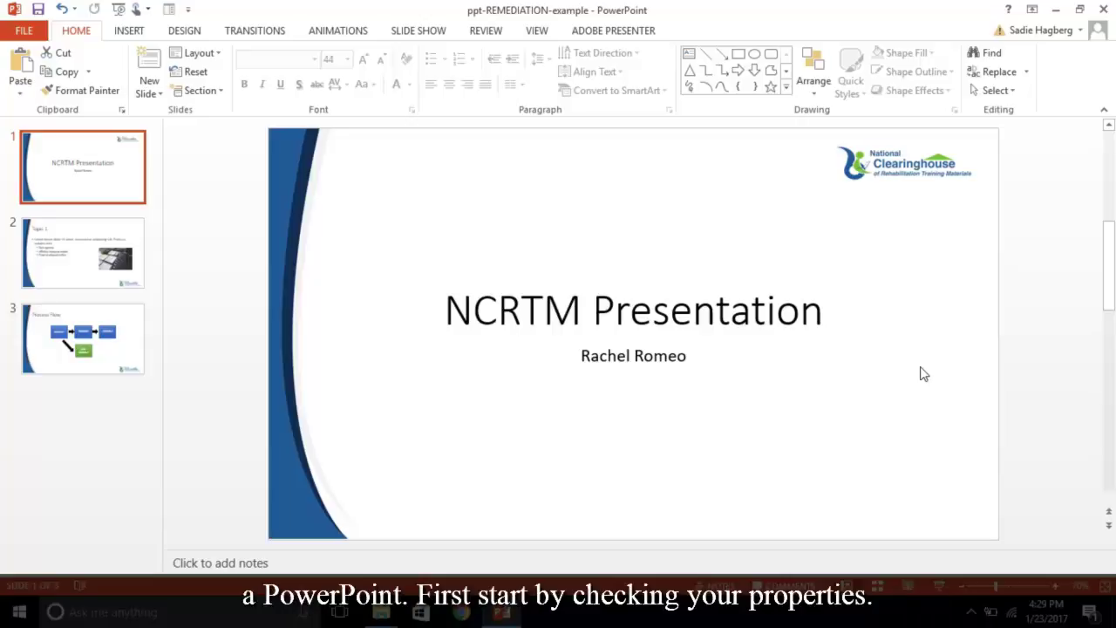
- Run Check Accessibility from File > Info, then jump to flagged Picture 3 (slide 1) and Picture 8 (slide 2)
click(35, 31)
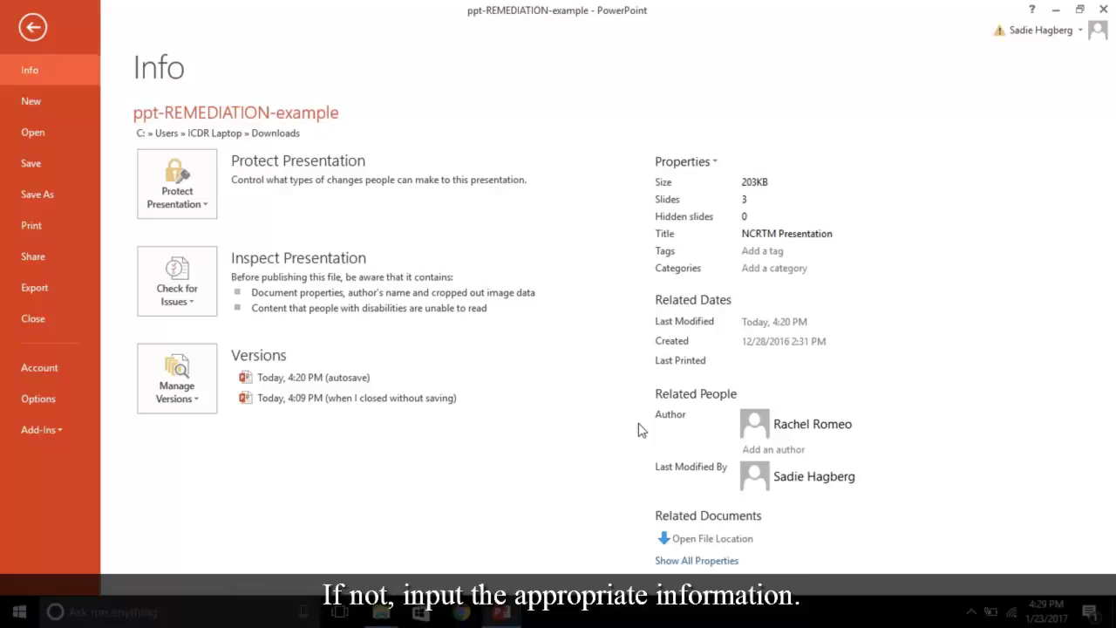
click(33, 27)
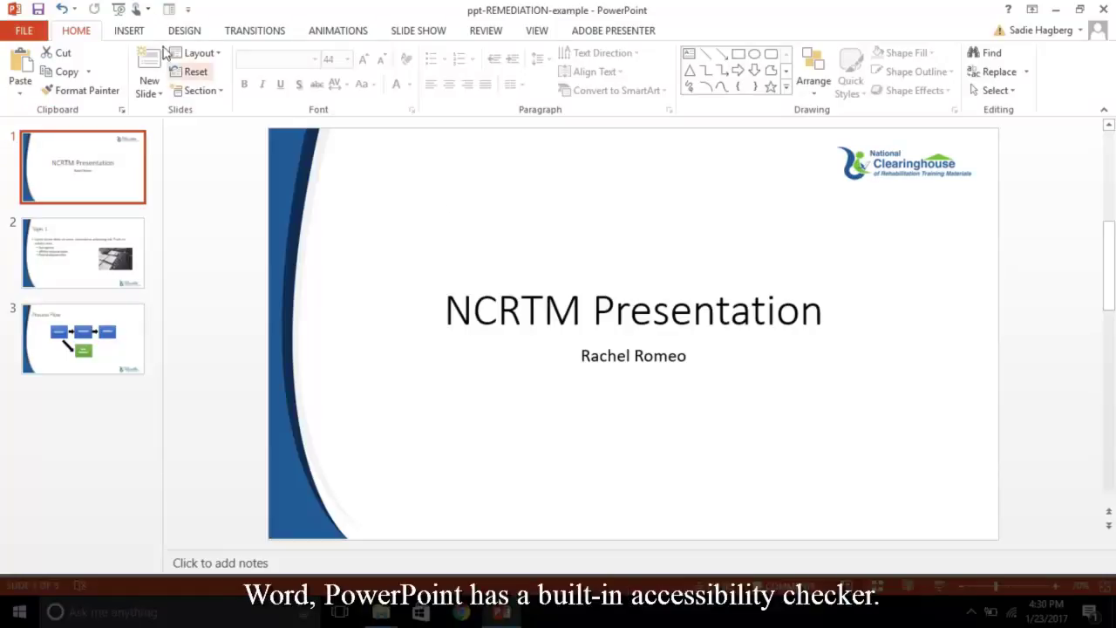
click(27, 31)
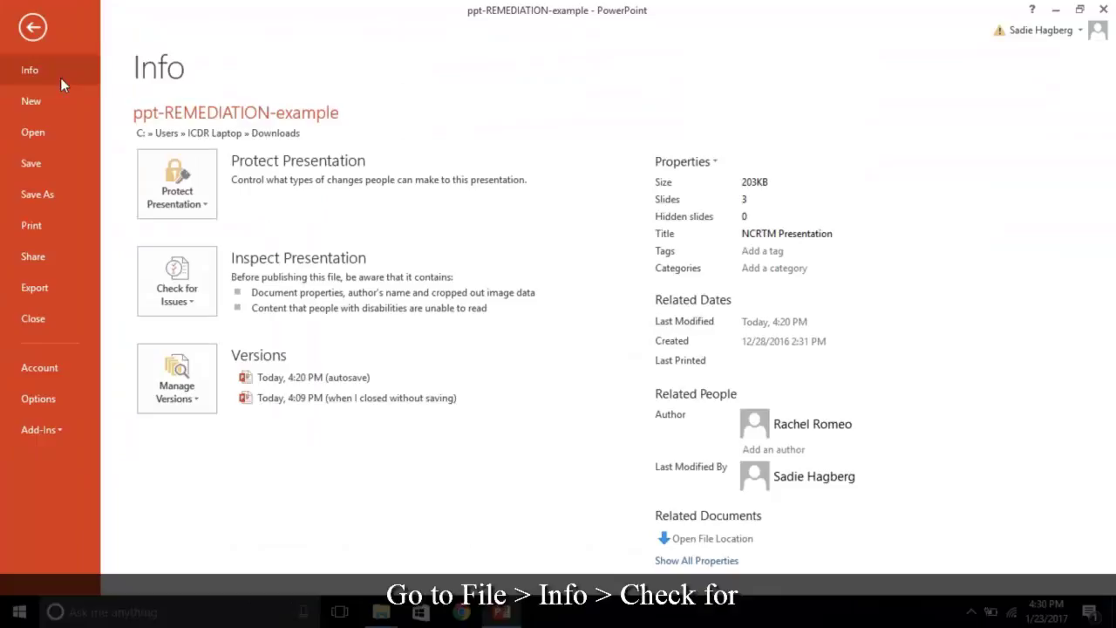
click(207, 283)
click(235, 376)
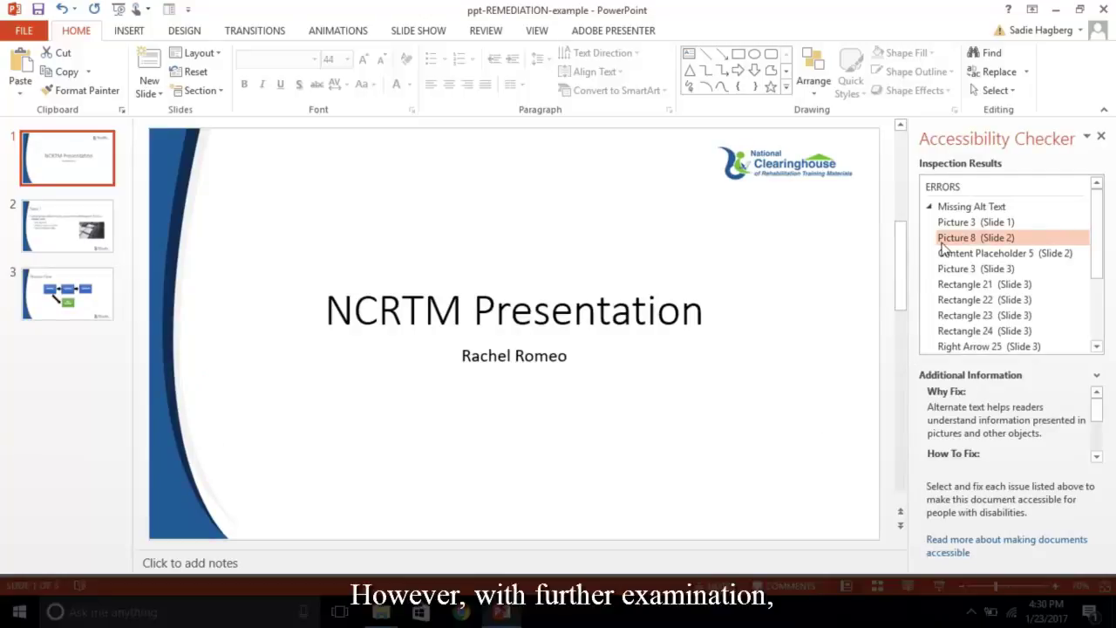
click(971, 225)
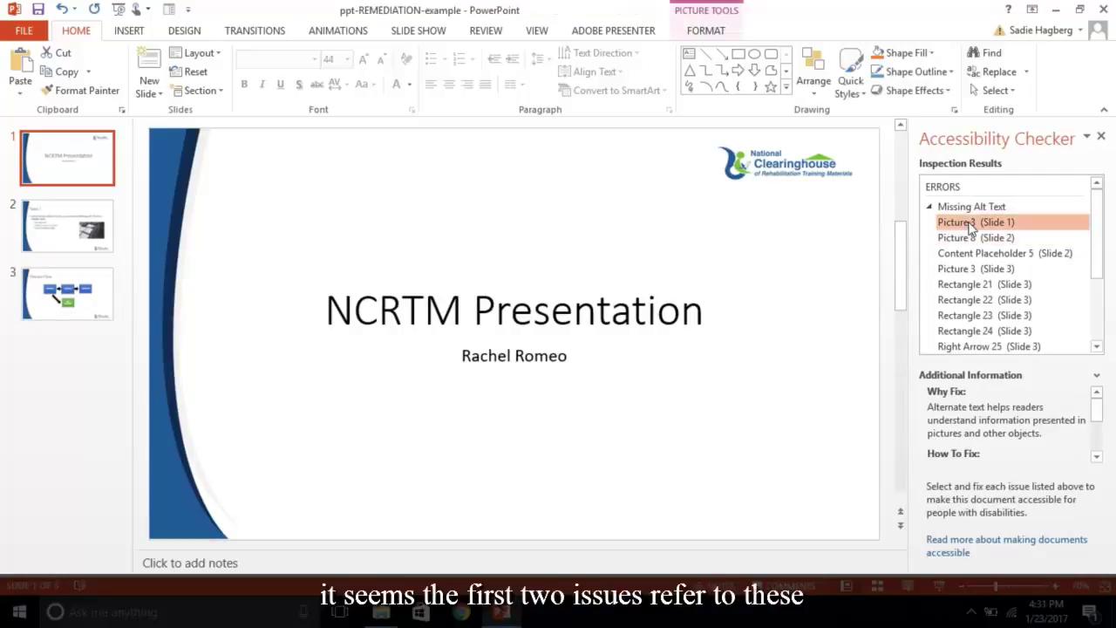
click(974, 239)
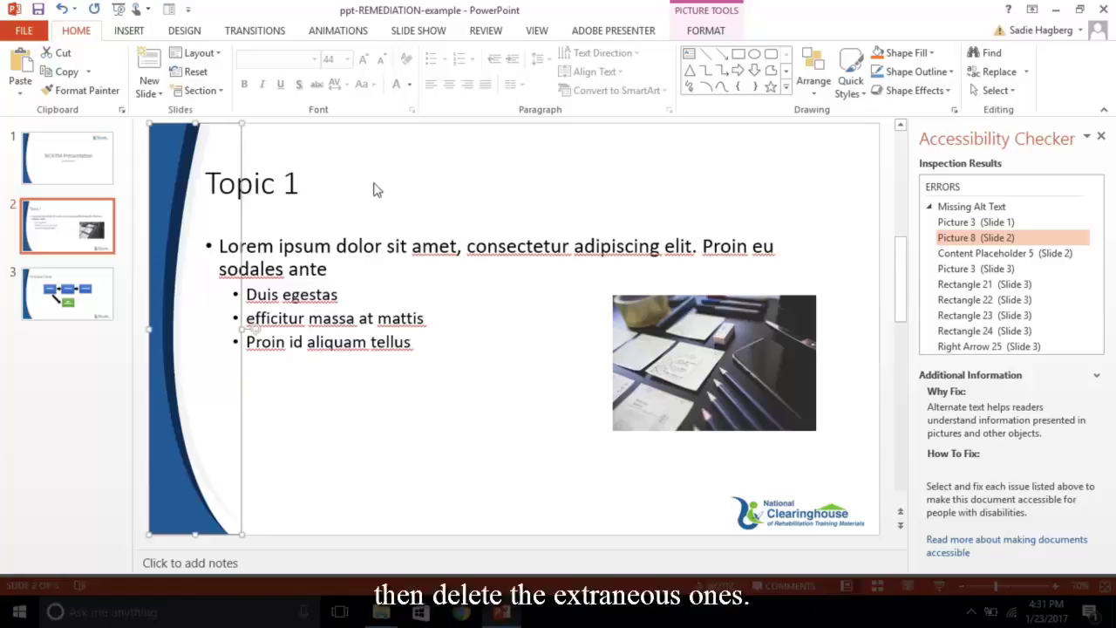
- Delete the decorative left curve picture from slide 2, slide 1 and slide 3
key(Delete)
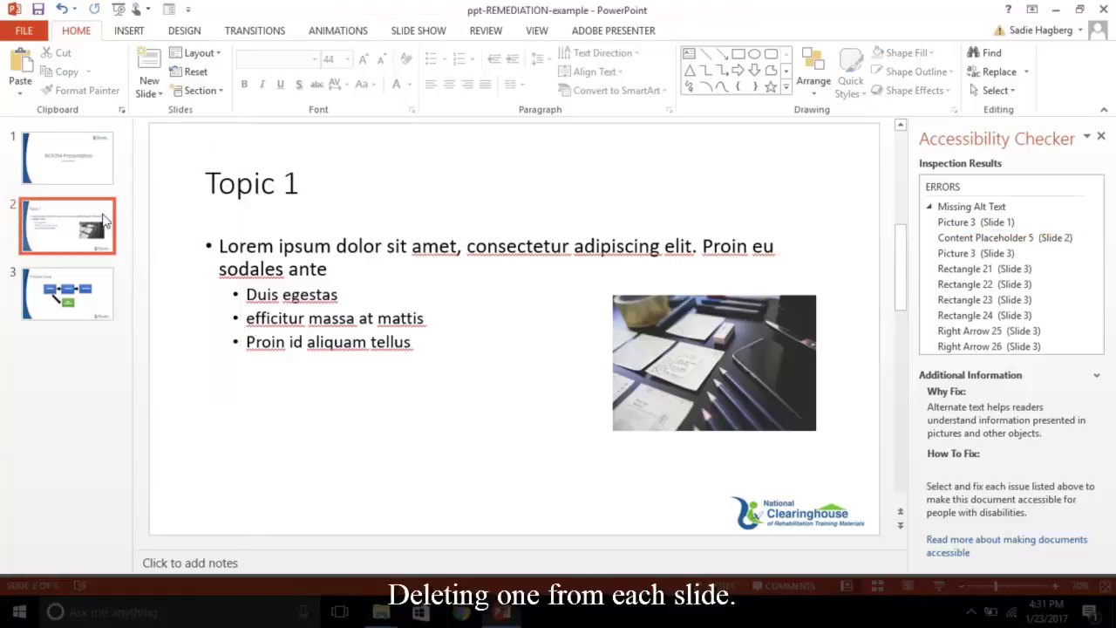
click(67, 158)
click(176, 183)
key(Delete)
click(67, 294)
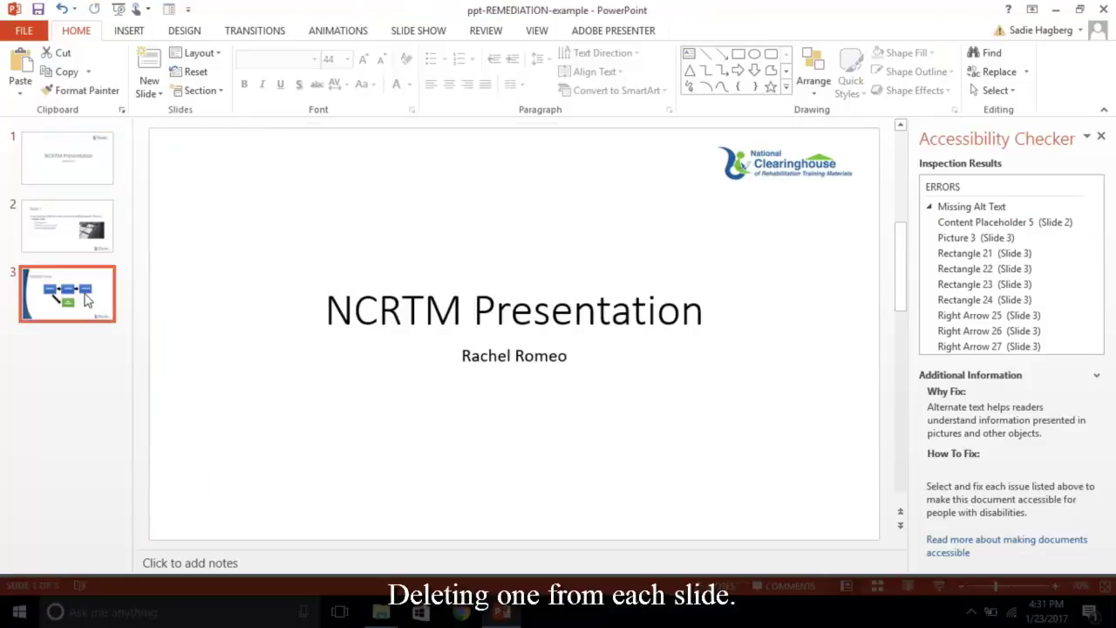
click(179, 152)
key(Delete)
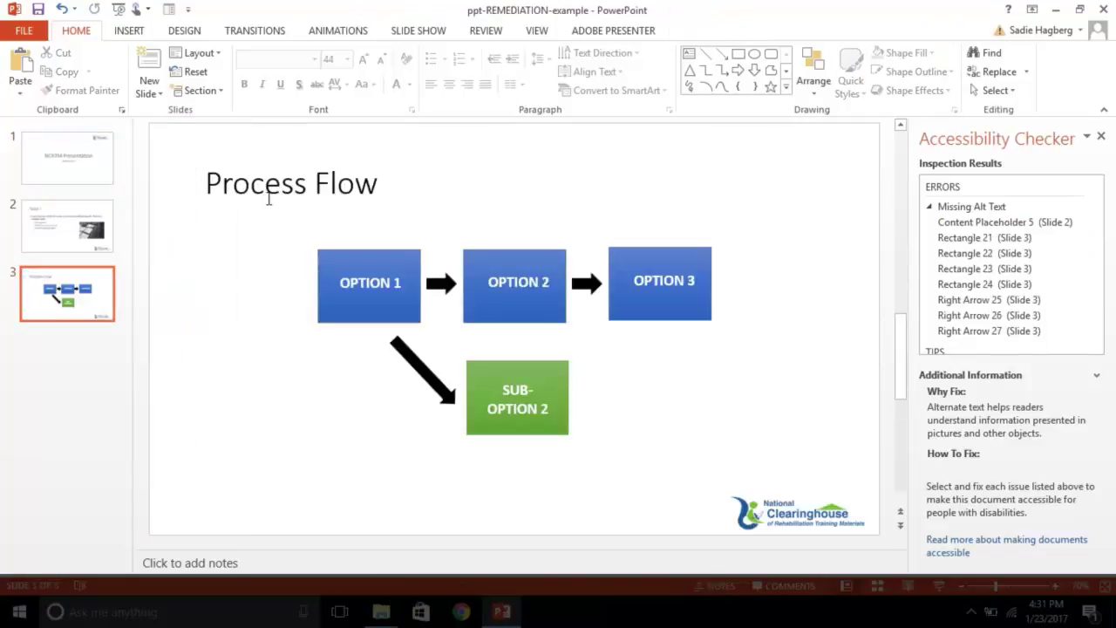
- Place the blue side-curve image on the slide master, then close Master View
click(534, 31)
click(209, 80)
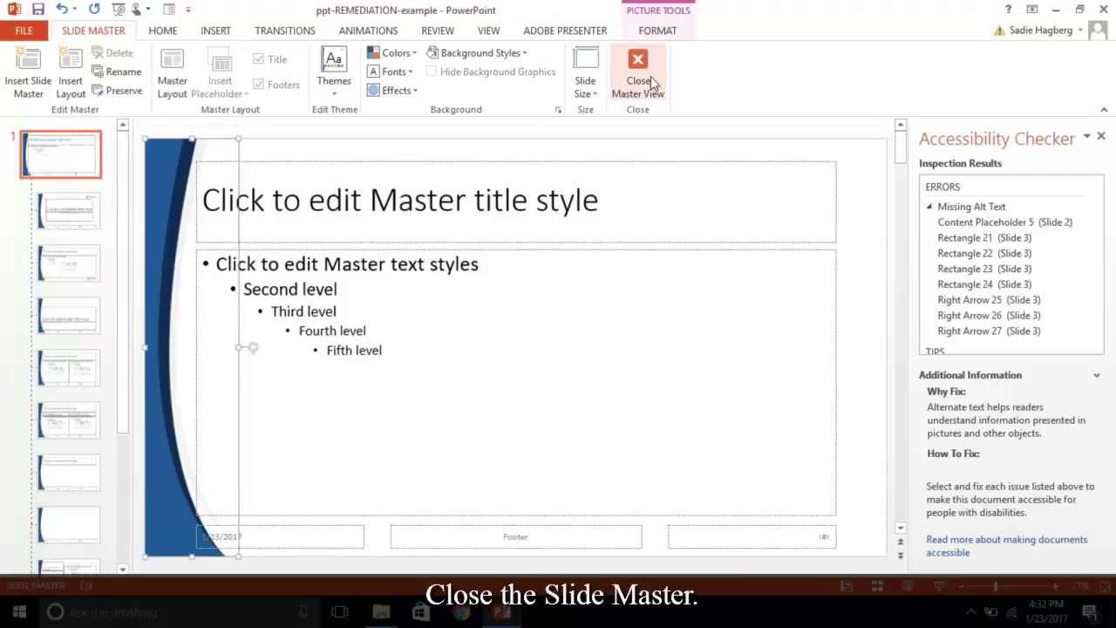
click(650, 79)
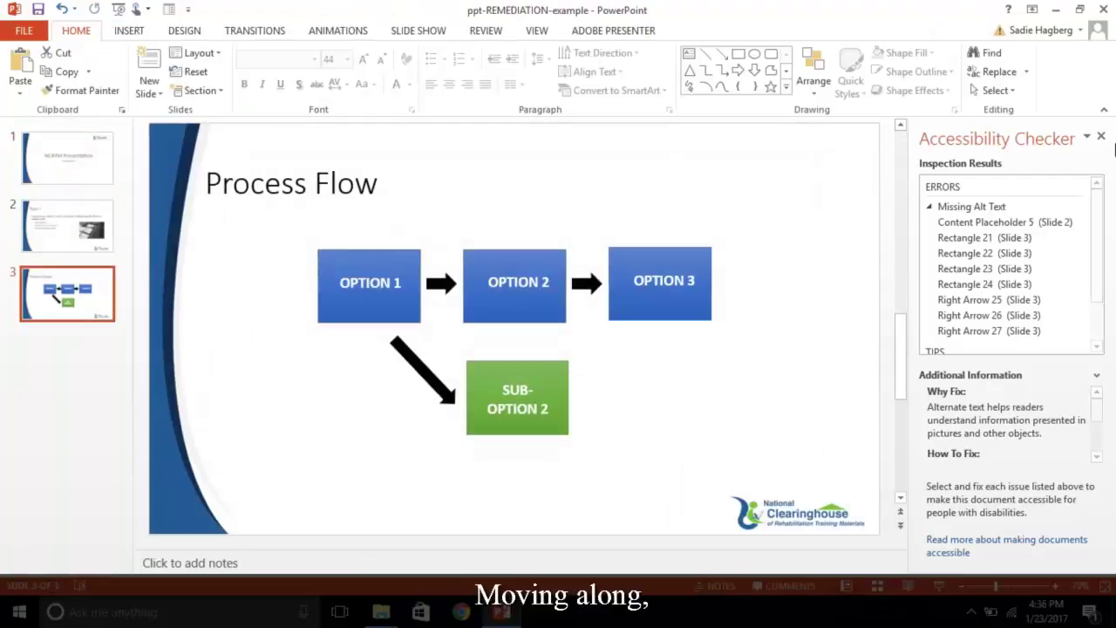
- Close the Accessibility Checker and list slide 2's objects in the Selection Pane
click(1102, 136)
click(87, 266)
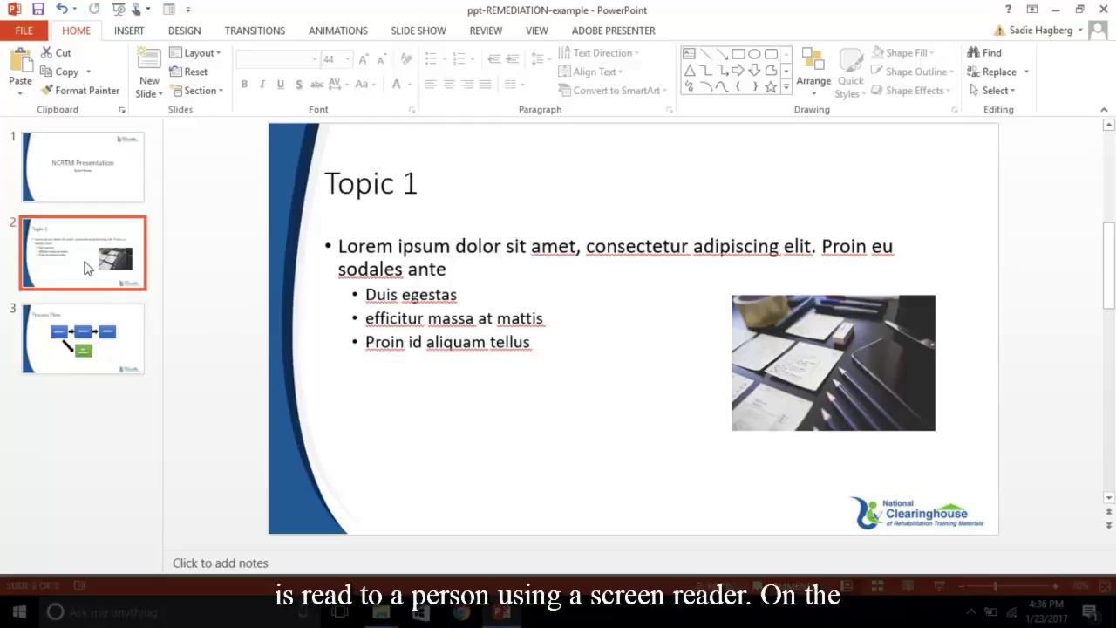
click(813, 70)
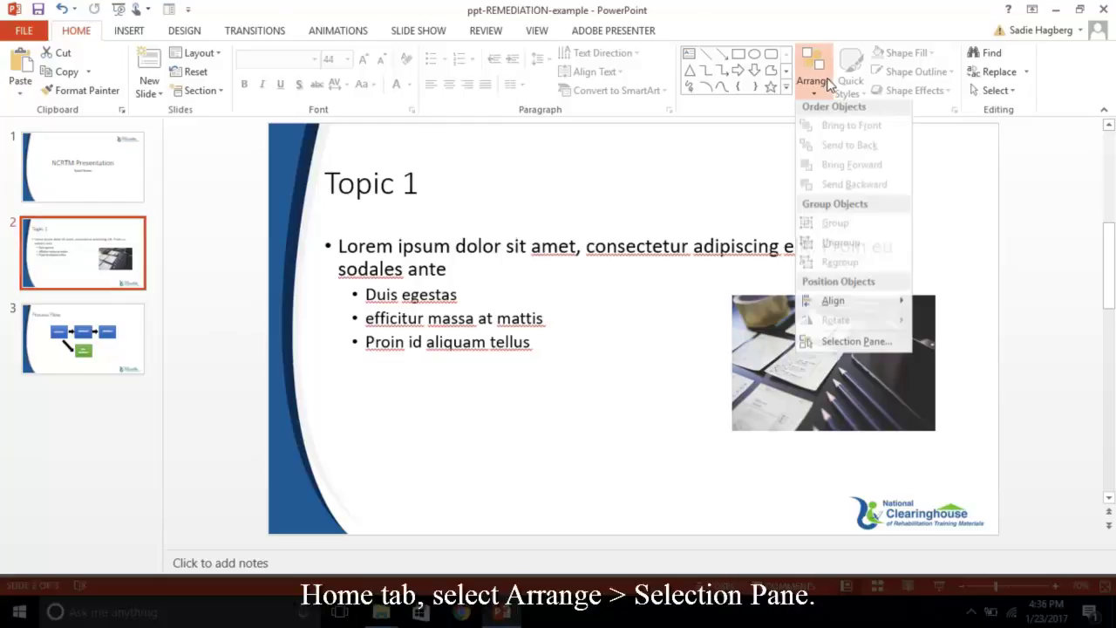
click(851, 340)
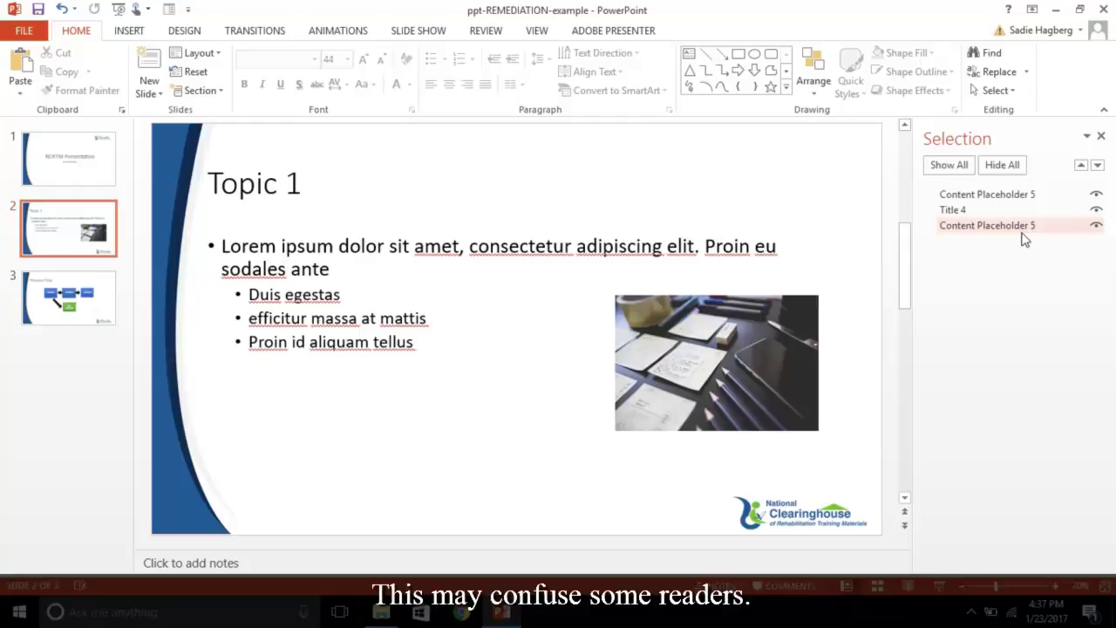
- Move Title 4 below both Content Placeholder 5 entries in slide 2's Selection Pane so it reads first
key(Tab)
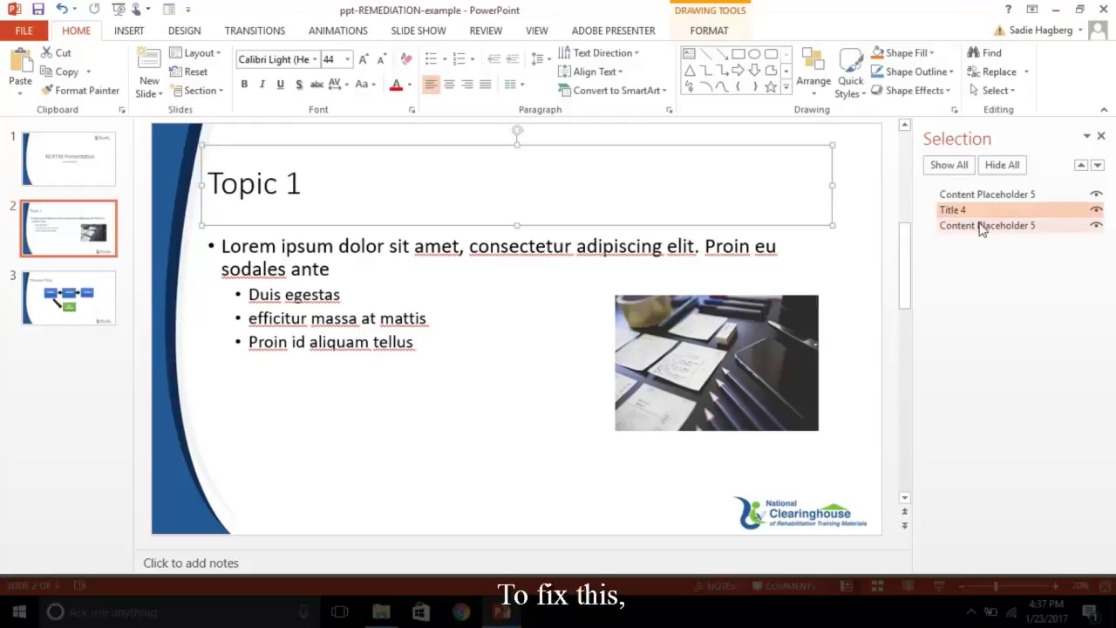
drag(976, 210, 978, 236)
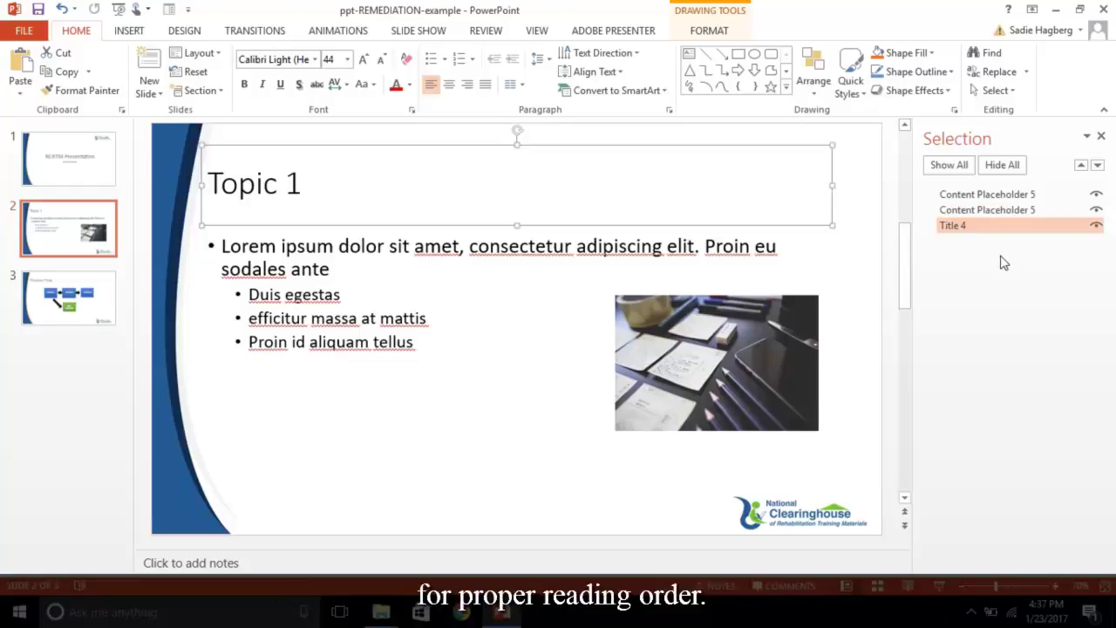
click(586, 476)
scroll(586, 476, down, 1)
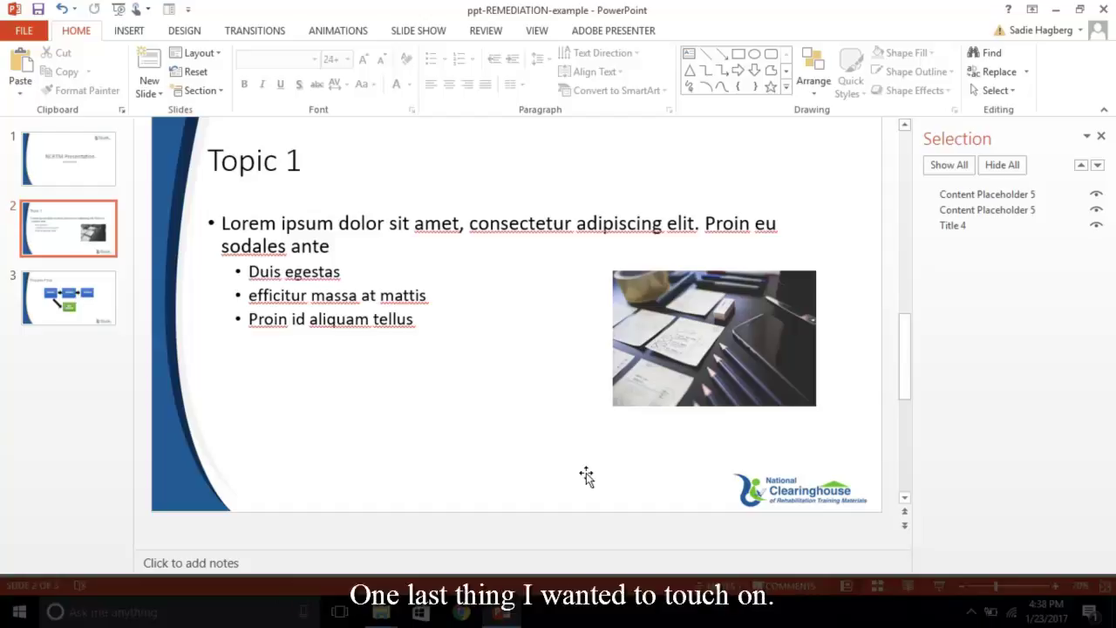
- Show the Process Flow slide 3, browse the Shapes gallery without inserting, and close the Selection Pane
click(83, 312)
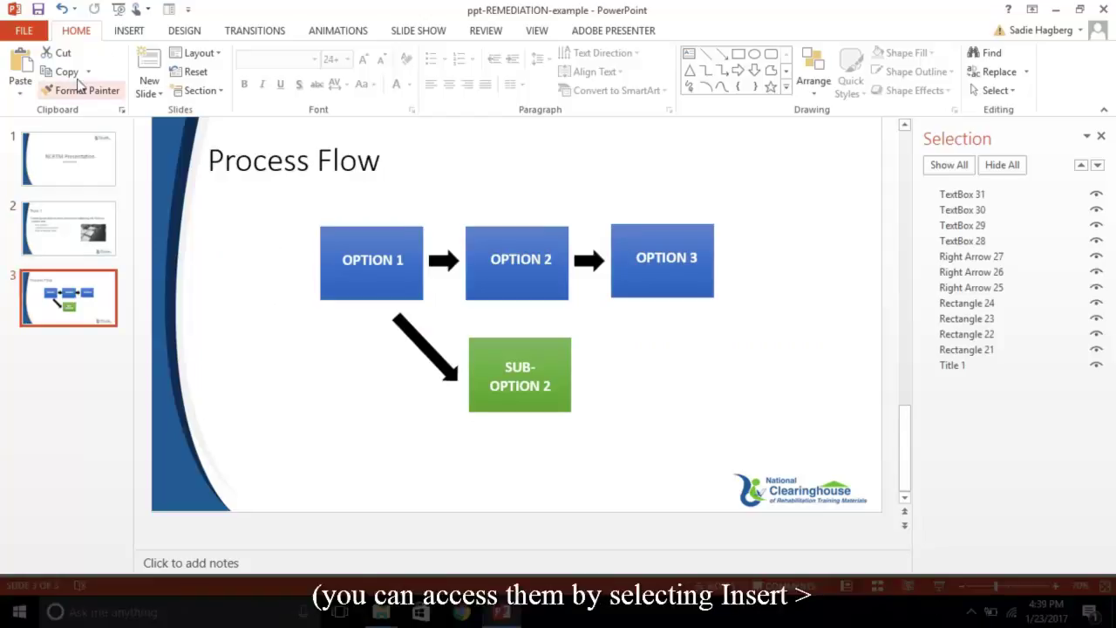
click(127, 33)
click(258, 53)
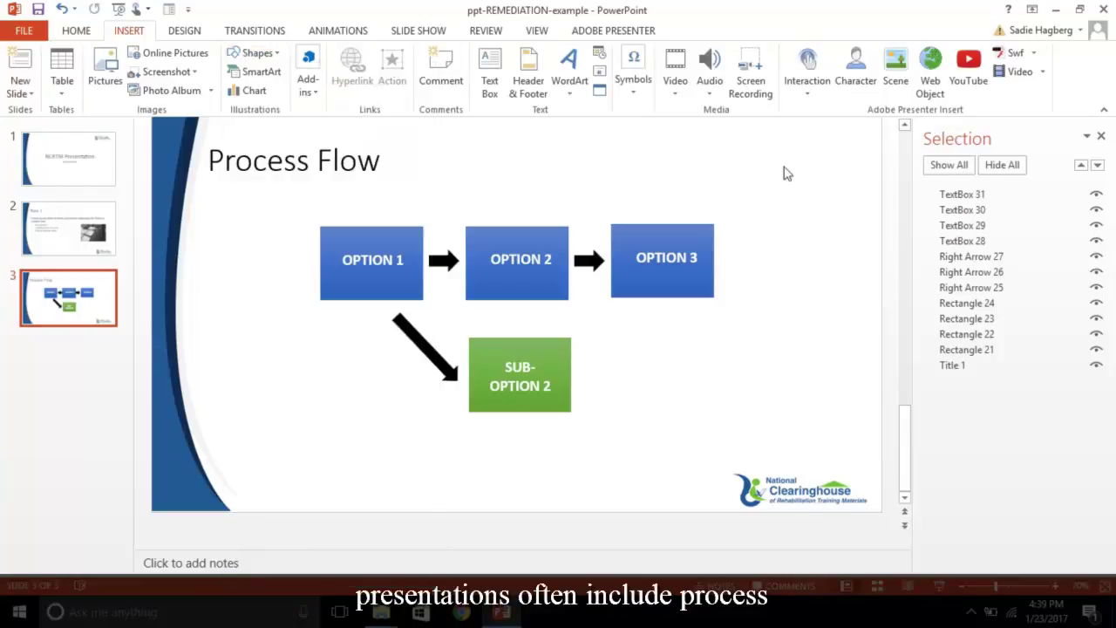
click(788, 173)
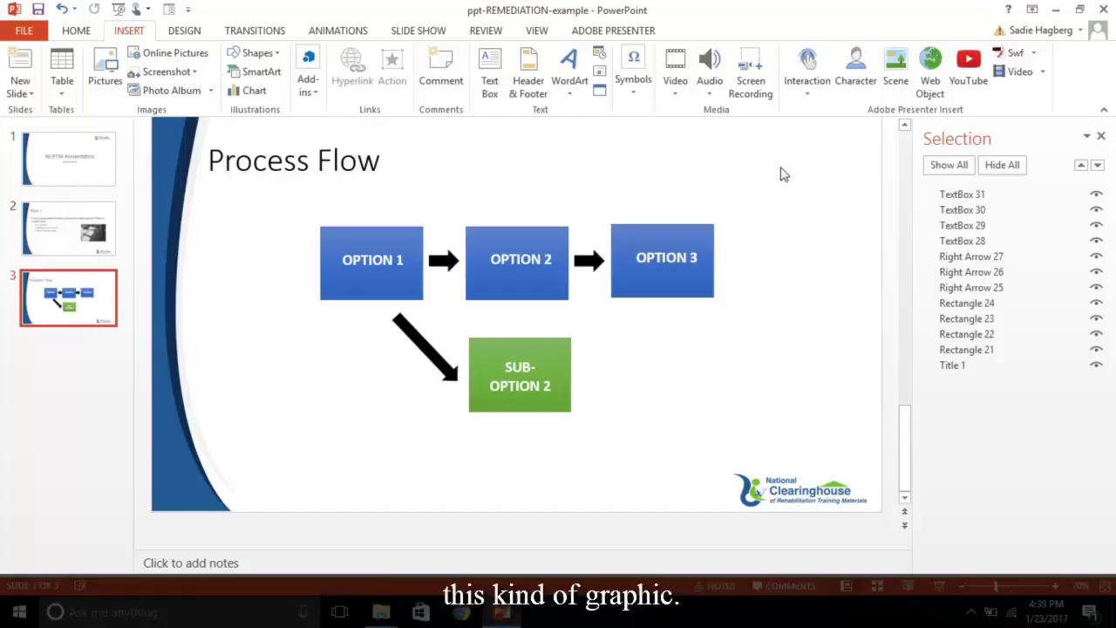
click(1100, 136)
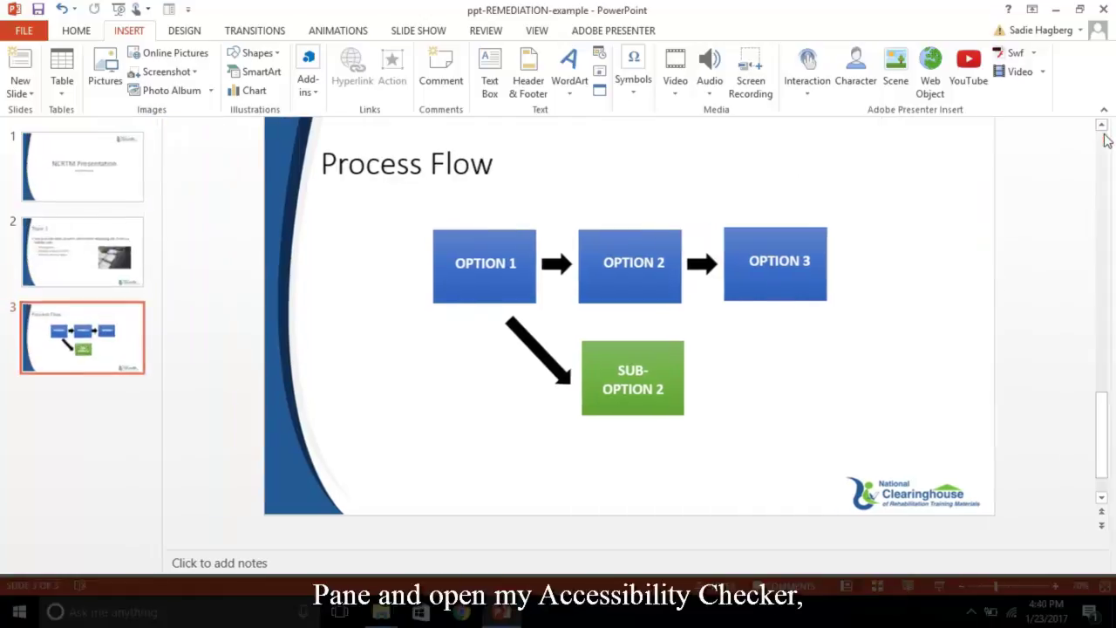
- Rerun Check Accessibility, flagging slide 3's Rectangles 21–24 and Right Arrows 25–27 for missing alt text
click(24, 30)
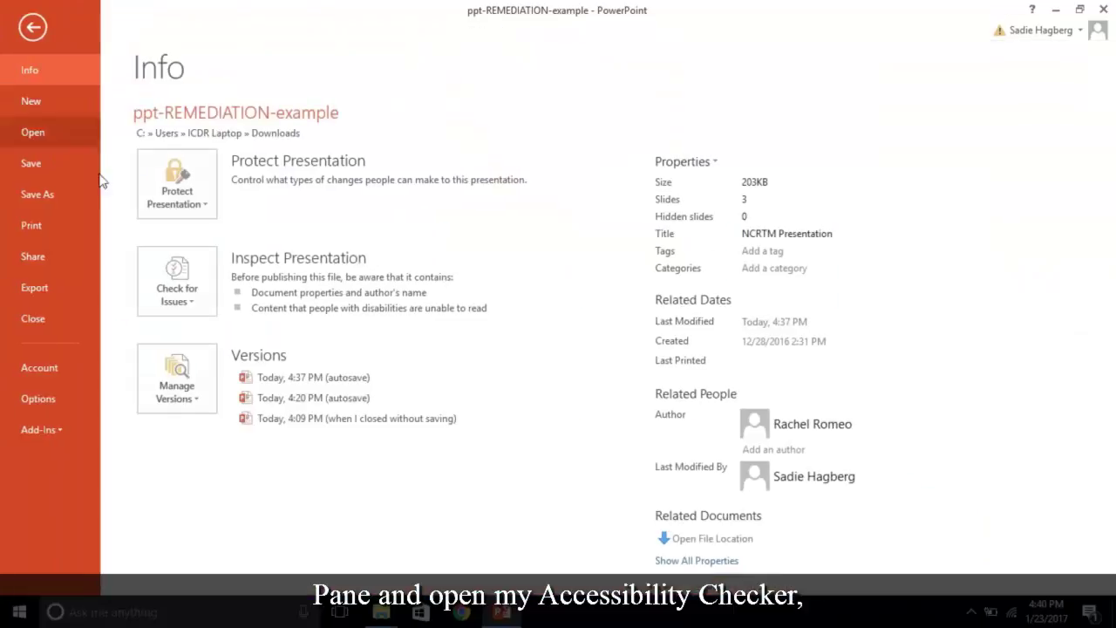
click(168, 301)
click(200, 378)
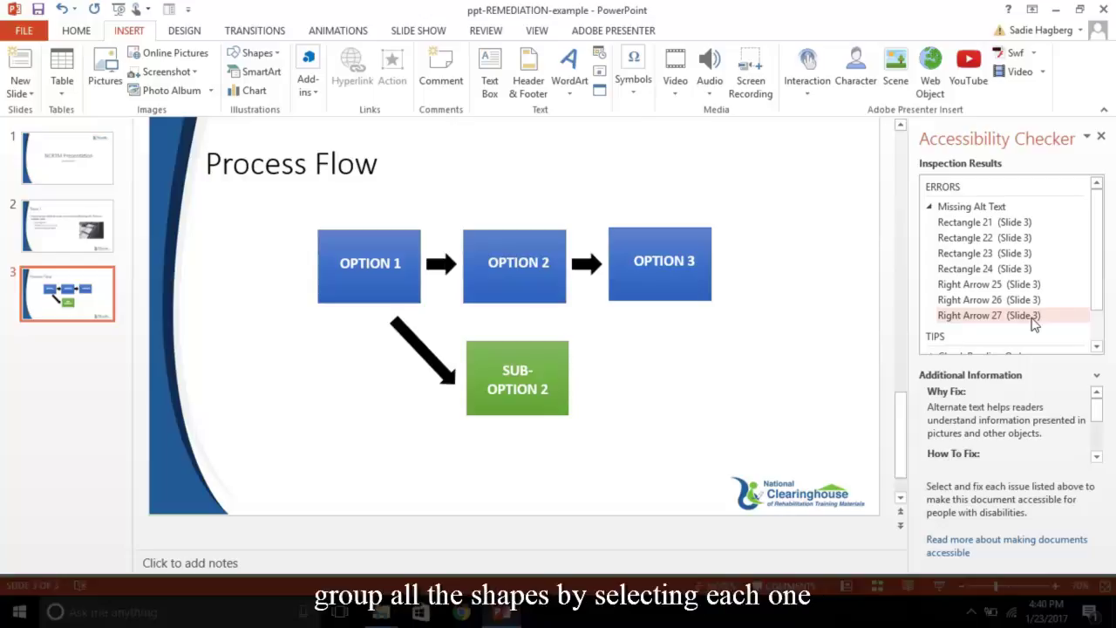
- Group slide 3's OPTION 1–3 boxes, three arrows and green SUB-OPTION 2 box into one object
click(351, 256)
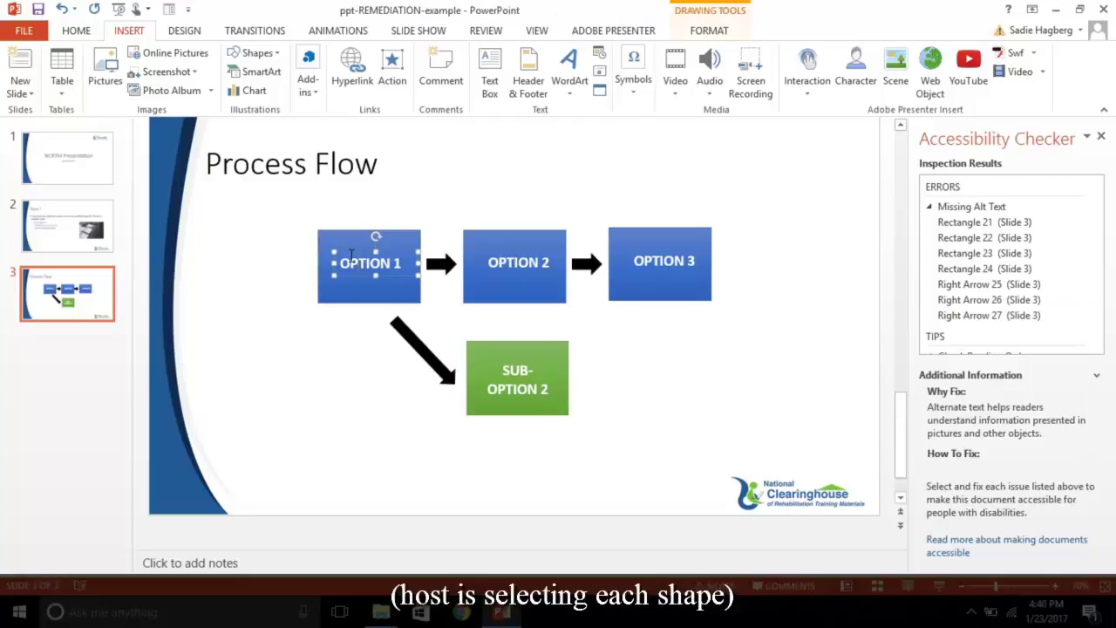
shift+click(324, 236)
shift+click(444, 265)
shift+click(488, 262)
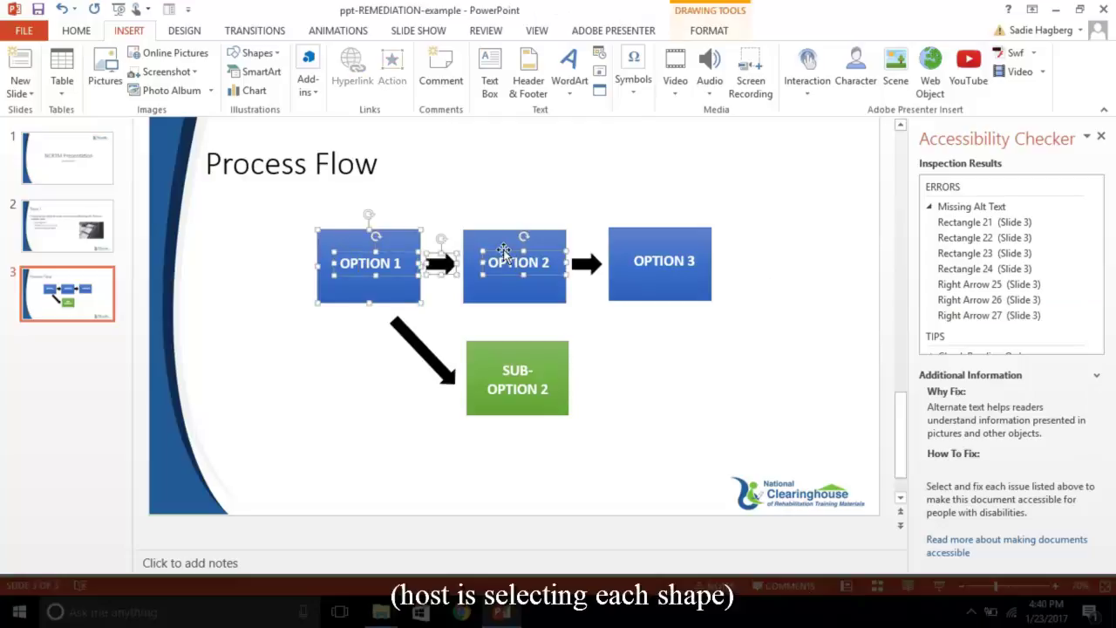
shift+click(586, 263)
shift+click(645, 261)
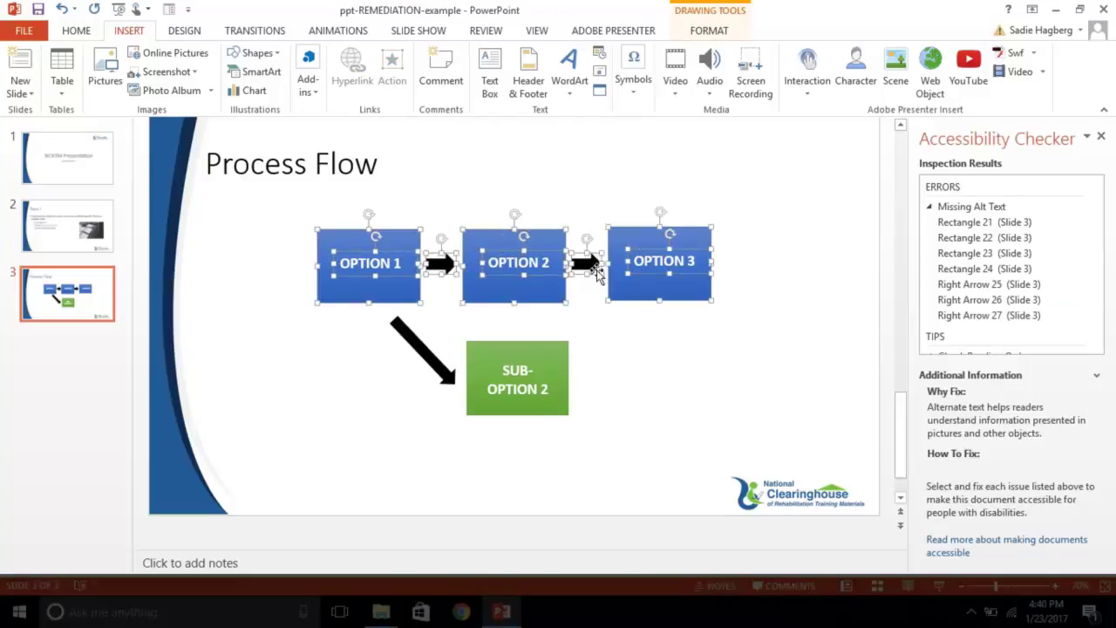
shift+click(426, 348)
shift+click(491, 360)
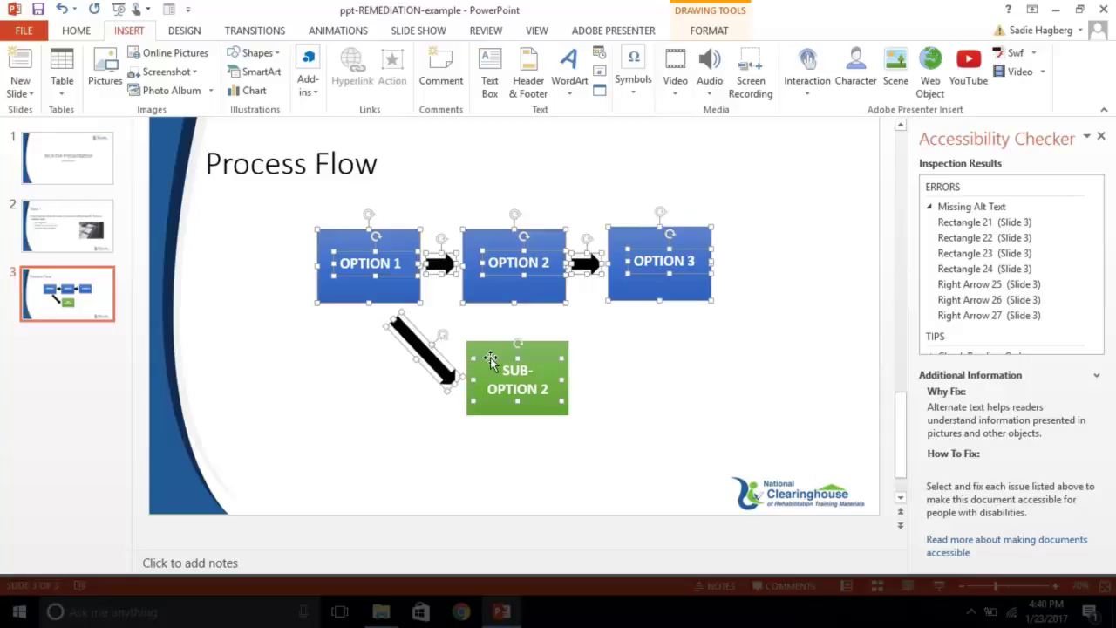
right_click(546, 349)
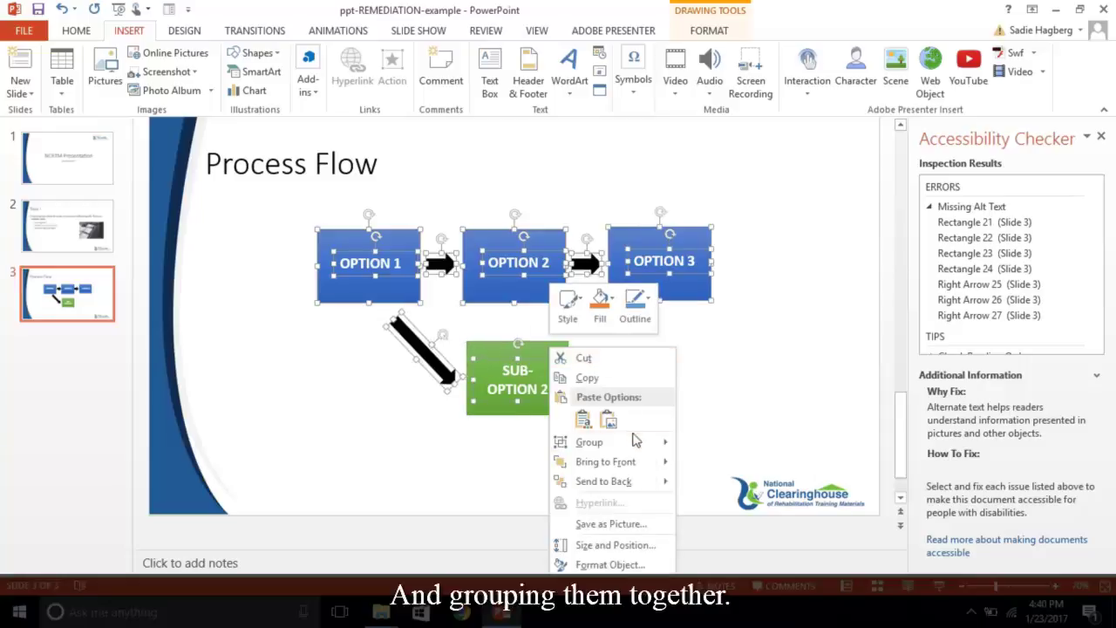
mouse_move(635, 442)
click(698, 443)
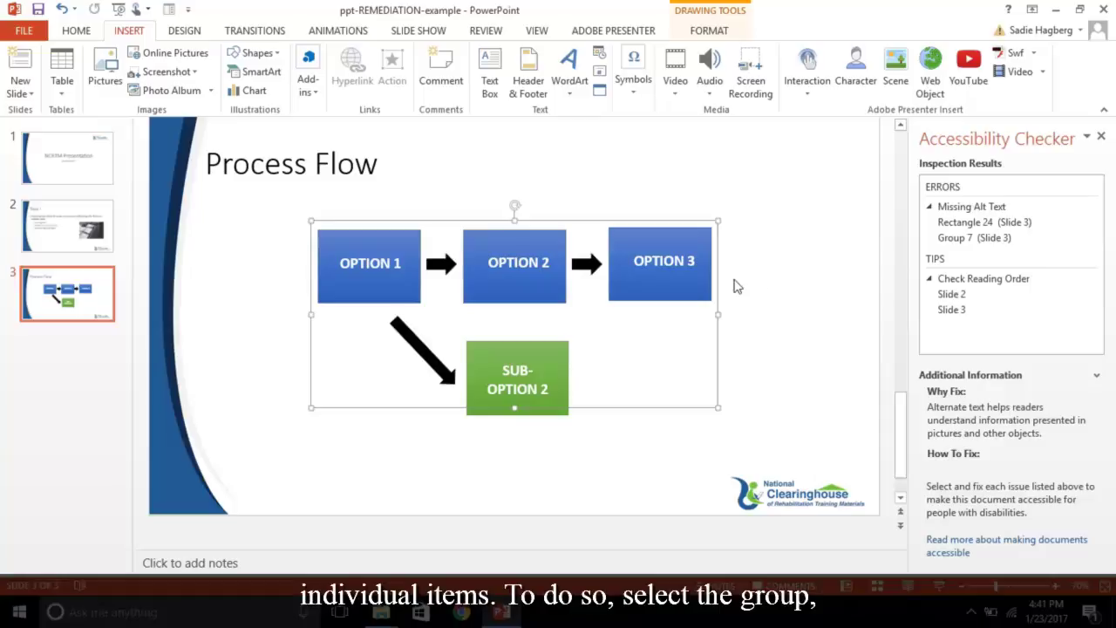
- Open Format Shape for the group at Size & Properties and put the cursor in the Alt Text Description box
right_click(717, 248)
click(779, 463)
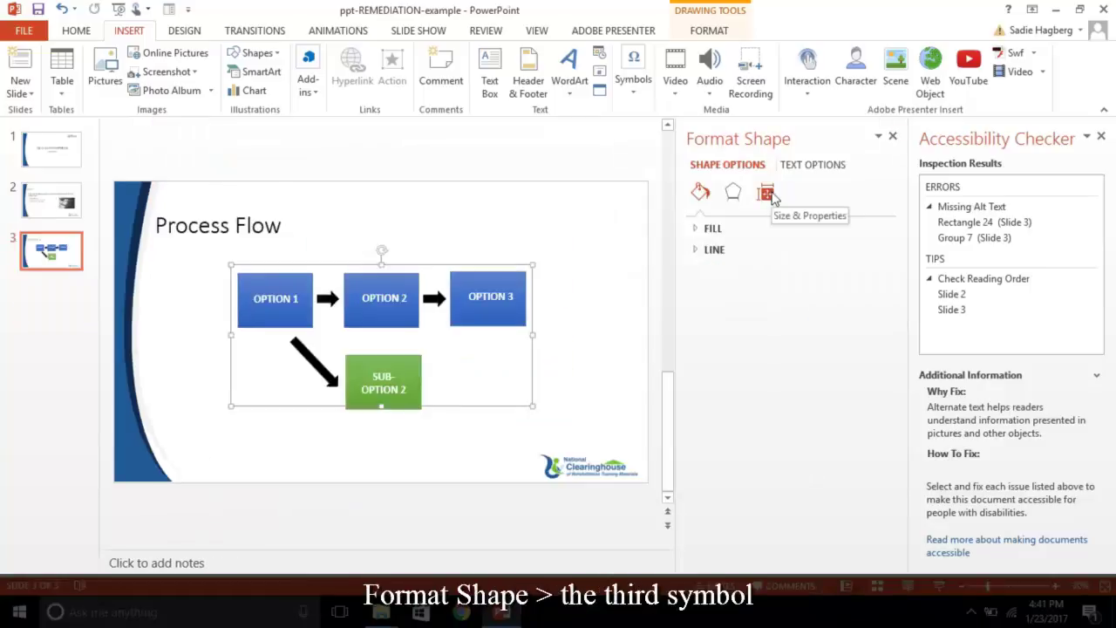
click(767, 193)
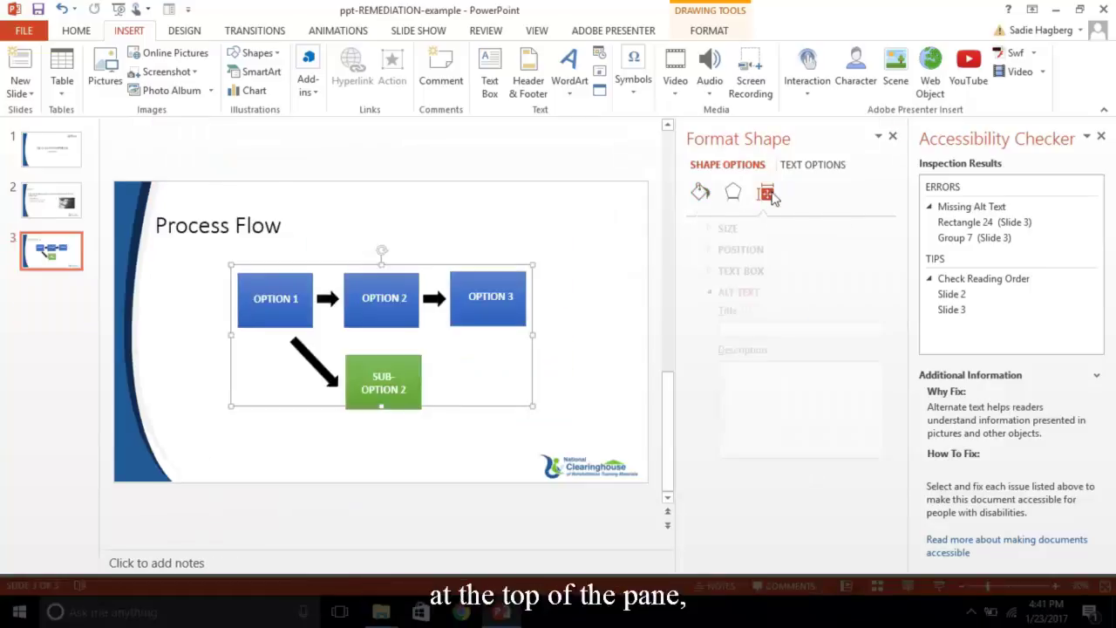
click(767, 378)
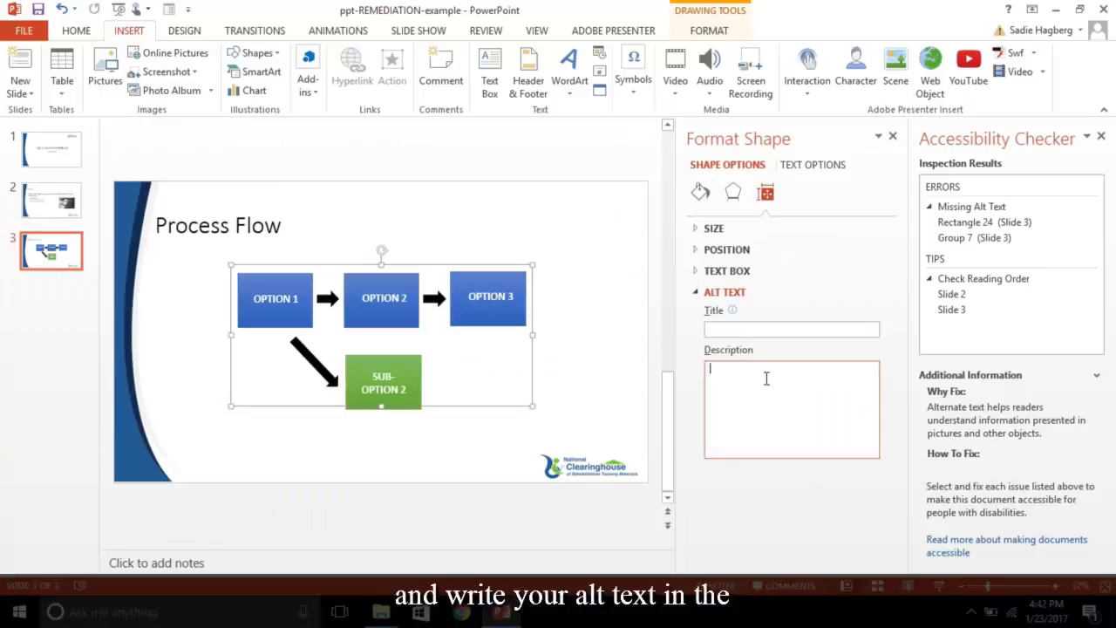